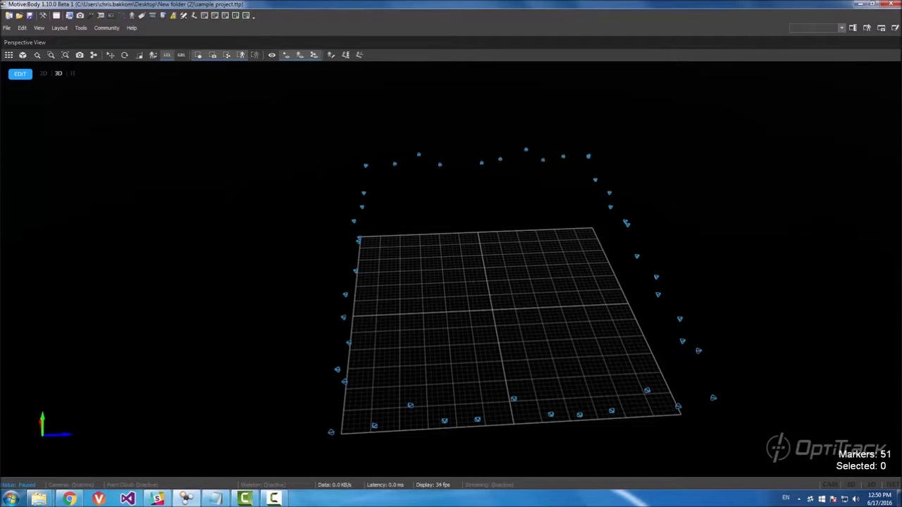
Step: Show the Project pane, select the Samples session and switch the workspace to the Create layout
left_click(69, 16)
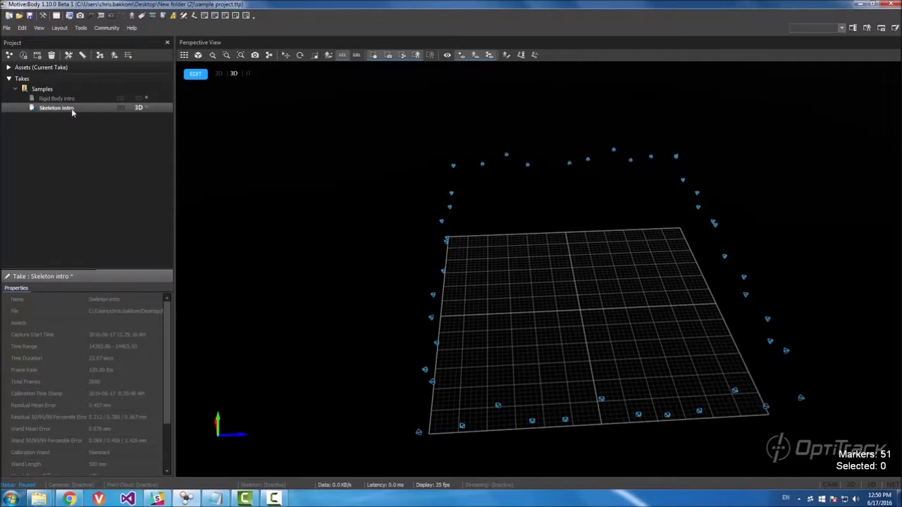
left_click(42, 89)
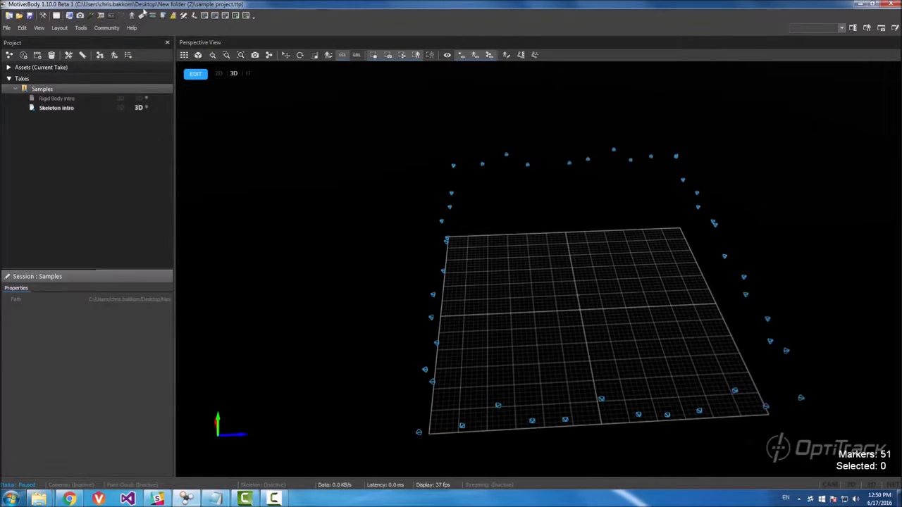
left_click(59, 28)
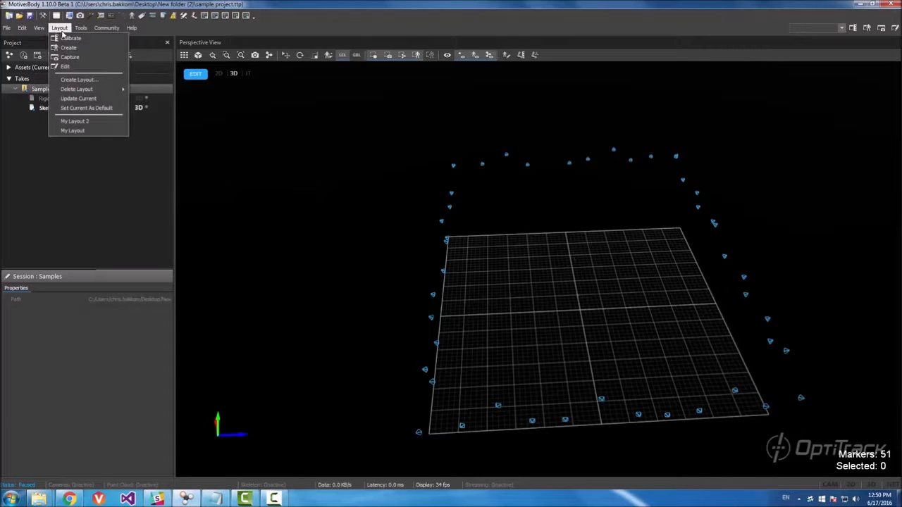
left_click(71, 47)
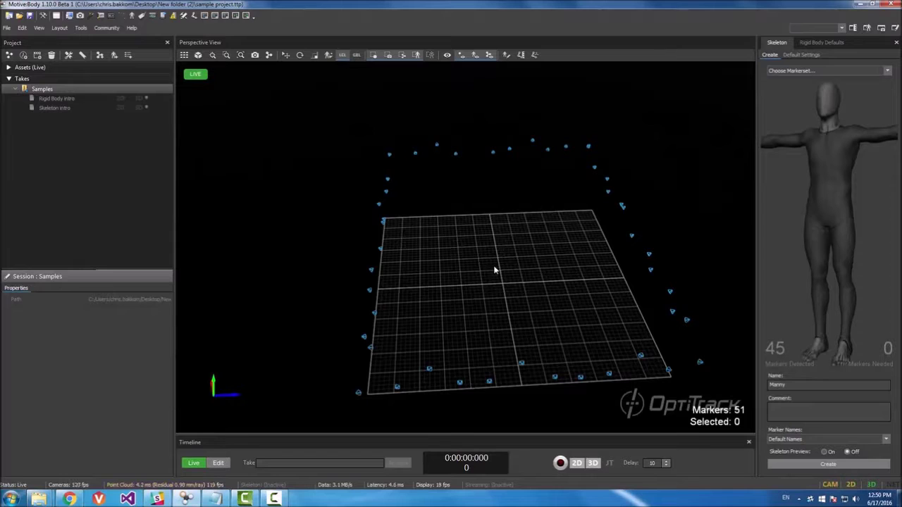
Step: Close the Skeleton pane, widen the Rigid Body Defaults pane and reopen the Skeleton pane beside it
right_click_drag(495, 268, 501, 275)
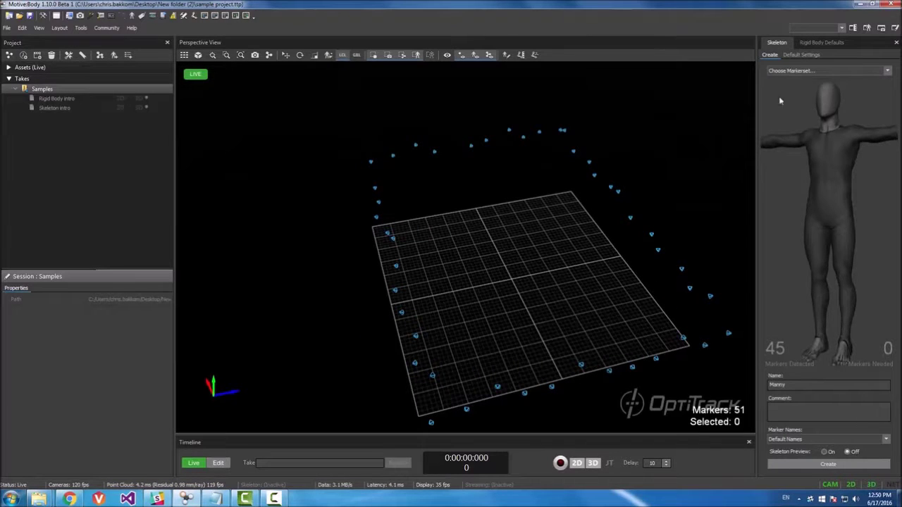
left_click(895, 45)
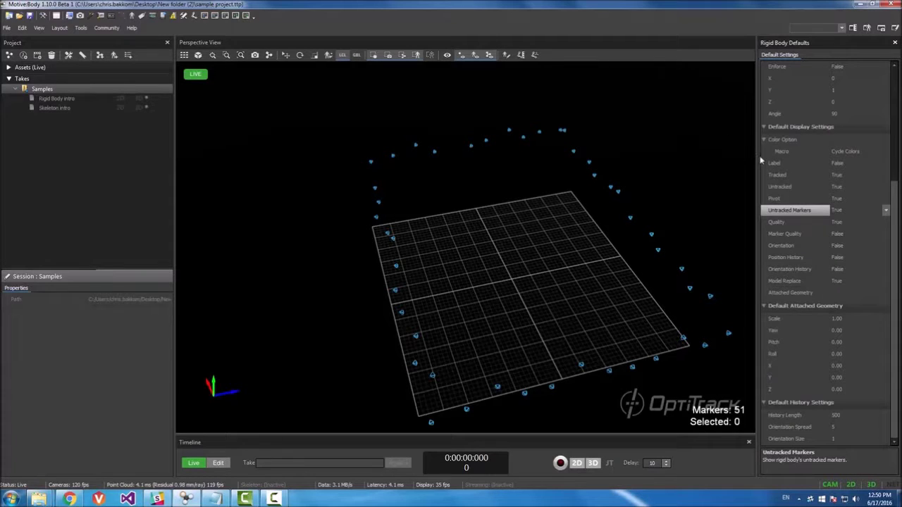
left_click_drag(758, 156, 717, 157)
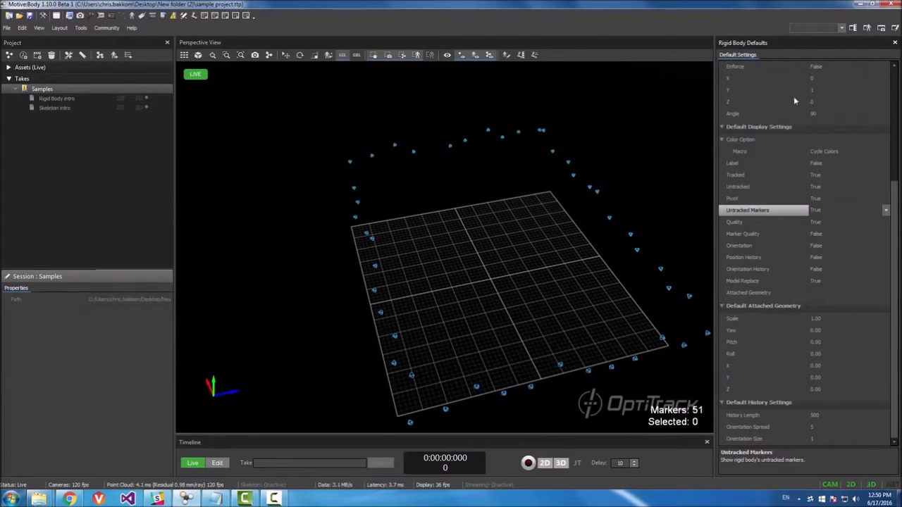
left_click(133, 16)
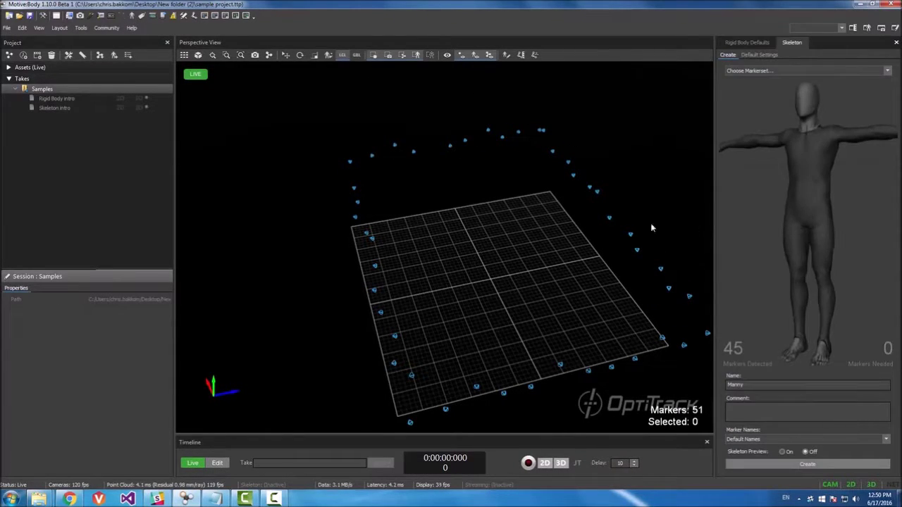
Step: Examine the live markers inside the capture volume
scroll(514, 276, "up", 6)
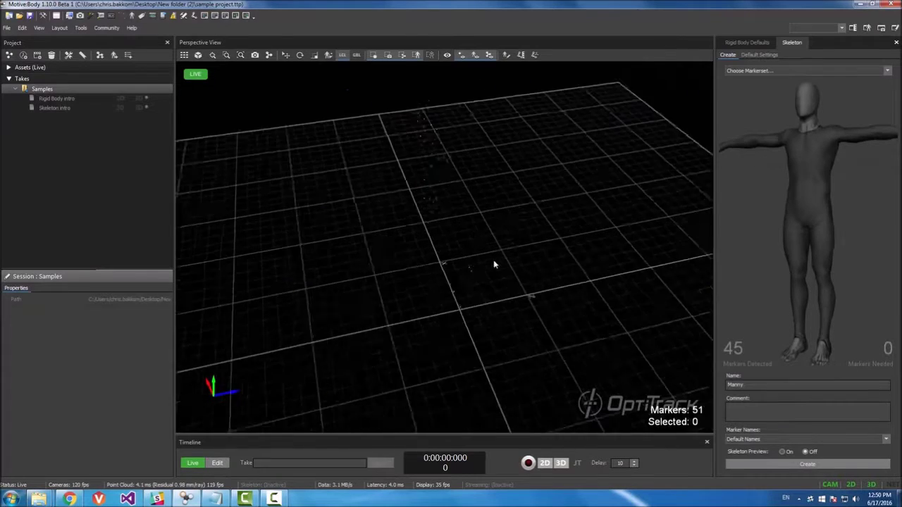
mouse_move(480, 276)
right_mouse_down()
mouse_move(529, 272)
mouse_move(447, 258)
mouse_move(338, 298)
mouse_move(409, 310)
mouse_move(356, 289)
right_mouse_up()
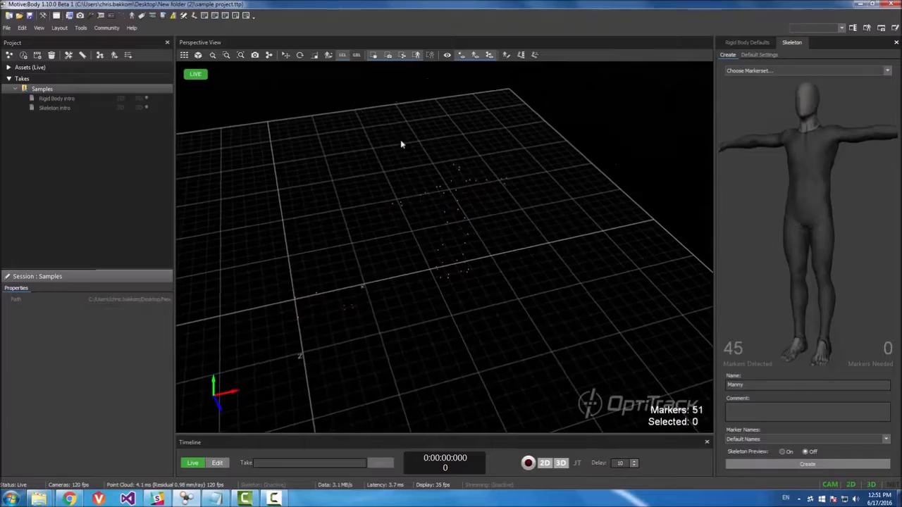
left_click_drag(380, 144, 542, 291)
right_click_drag(465, 321, 248, 459)
left_click(430, 293)
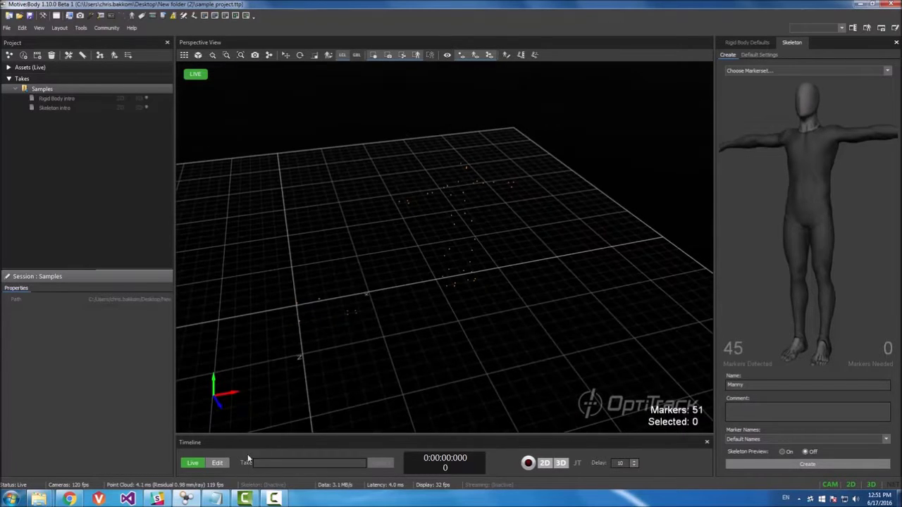
Step: Load the Skeleton intro take for editing and frame the T-posed subject's markers closely
double_click(56, 108)
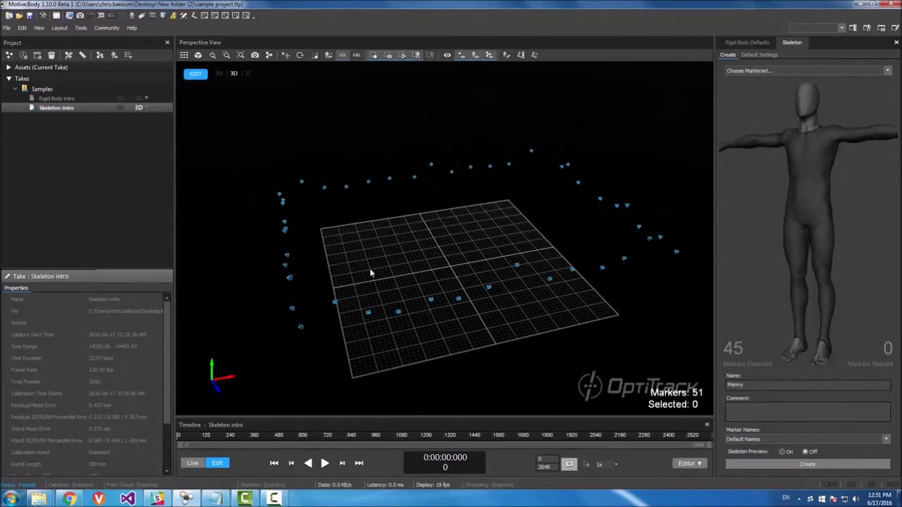
right_click_drag(417, 259, 423, 294)
scroll(453, 256, "up", 6)
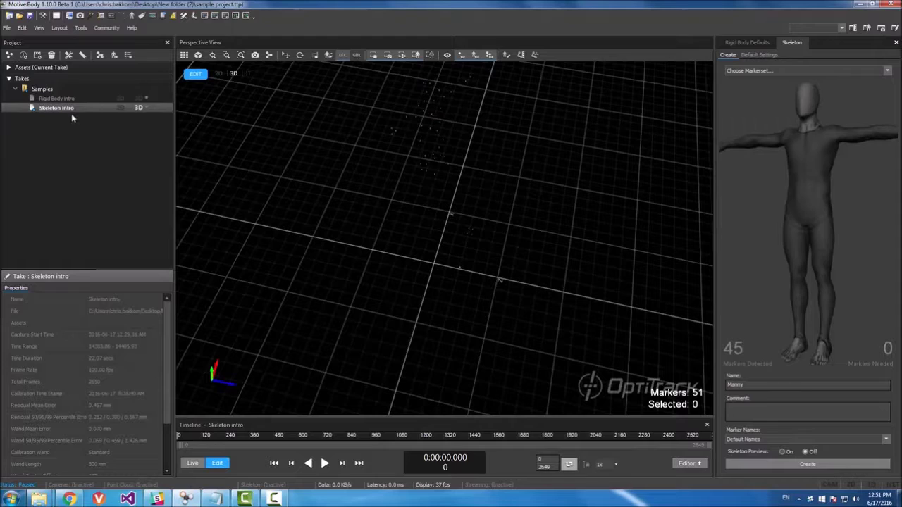
scroll(436, 183, "up", 1)
middle_click_drag(407, 239, 381, 285)
right_click_drag(474, 185, 514, 162)
middle_click_drag(488, 209, 460, 275)
right_click_drag(459, 275, 423, 232)
Step: Select all 41 markers on the T-posed subject, excluding the stray markers near the floor origin
left_click_drag(421, 229, 555, 314)
right_click_drag(528, 262, 502, 322)
left_click_drag(397, 218, 579, 371)
right_click_drag(516, 270, 484, 300)
scroll(467, 293, "up", 3)
middle_click_drag(485, 301, 462, 265)
right_click_drag(488, 282, 558, 310)
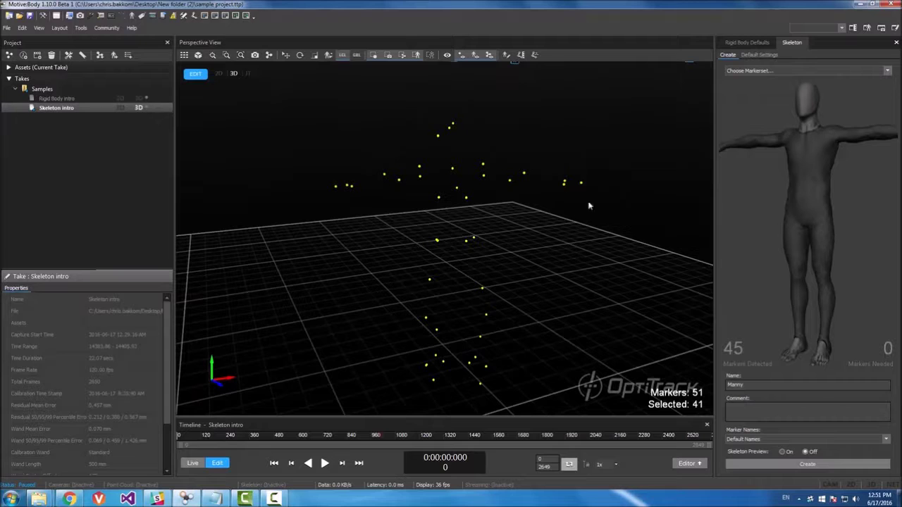
Step: Choose the Baseline + Hinged Toe (41) markerset and reselect the subject's markers after clearing the selection
left_click(888, 72)
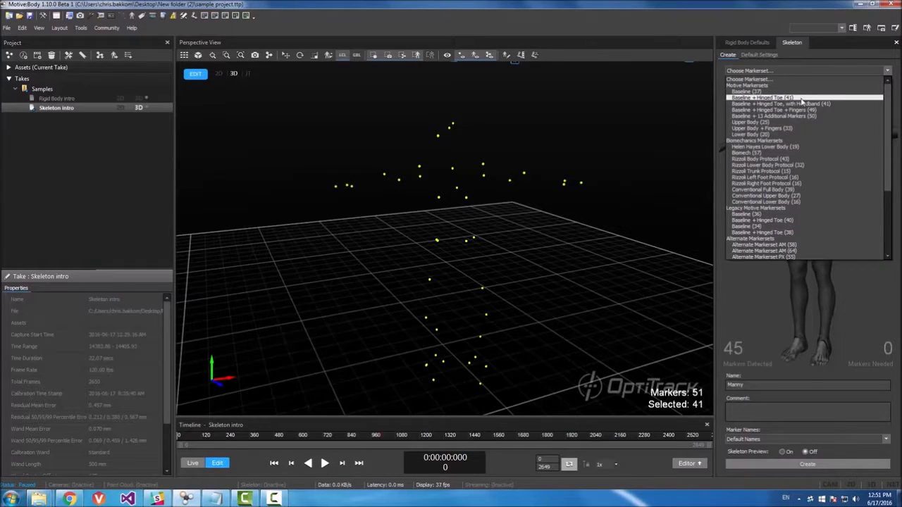
left_click(802, 100)
mouse_move(600, 179)
right_mouse_down()
mouse_move(419, 190)
mouse_move(298, 176)
mouse_move(580, 195)
mouse_move(571, 278)
right_mouse_up()
left_click(572, 278)
right_click_drag(491, 271, 518, 147)
right_click_drag(552, 272, 563, 290)
left_click_drag(303, 103, 631, 387)
right_click_drag(577, 219, 332, 200)
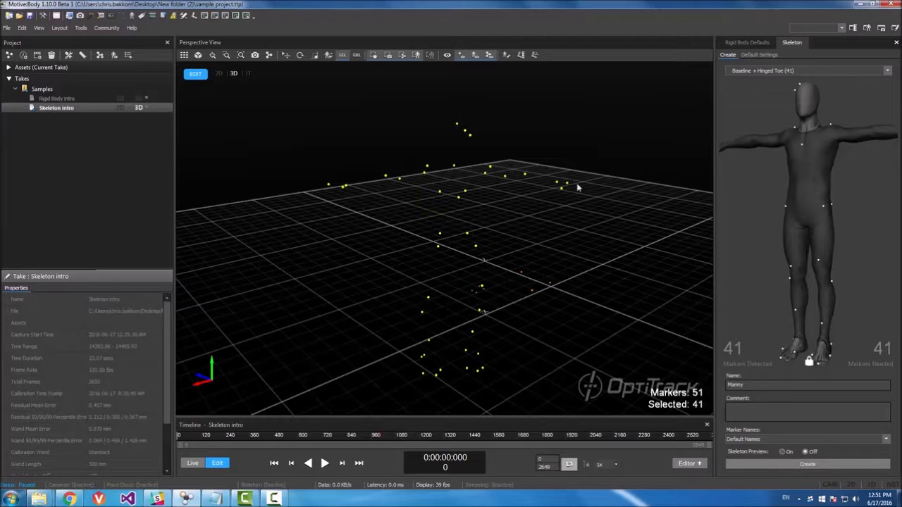
Step: Examine the marker placement on the back of the markerset model, and clear and reselect the subject's 41 markers
left_click_drag(838, 148, 808, 100)
left_click_drag(850, 208, 733, 171)
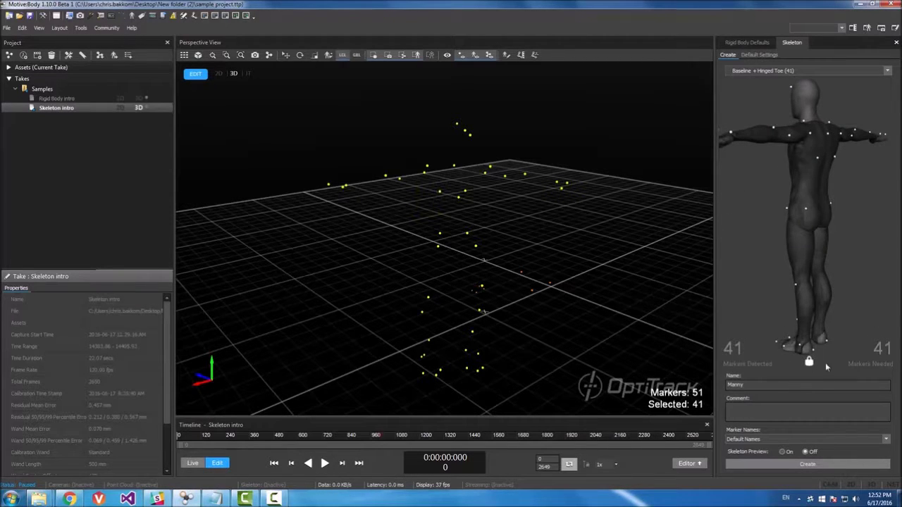
left_click(582, 246)
mouse_move(582, 246)
right_mouse_down()
mouse_move(395, 270)
mouse_move(351, 134)
right_mouse_up()
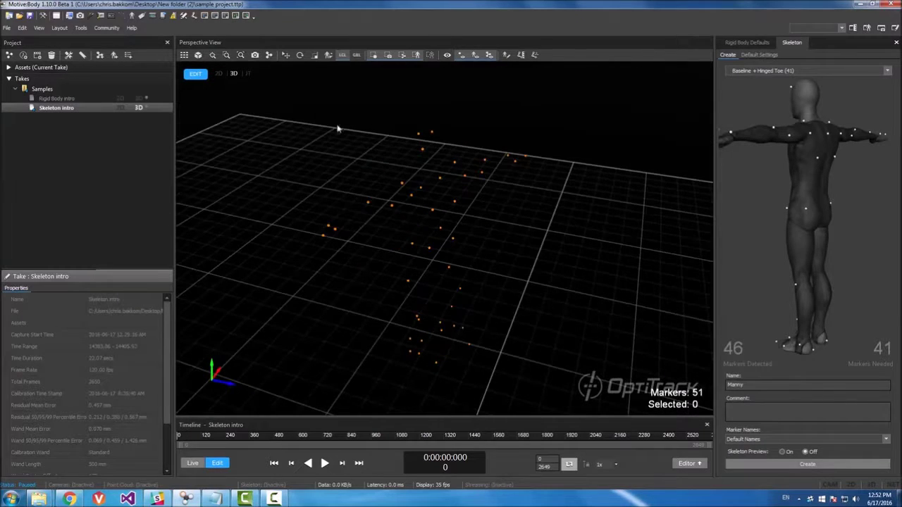
left_click_drag(277, 105, 588, 386)
right_click_drag(583, 236, 536, 232)
Step: Turn on the skeleton preview, check its alignment with the selected markers and create the skeleton named Manny
double_click(735, 385)
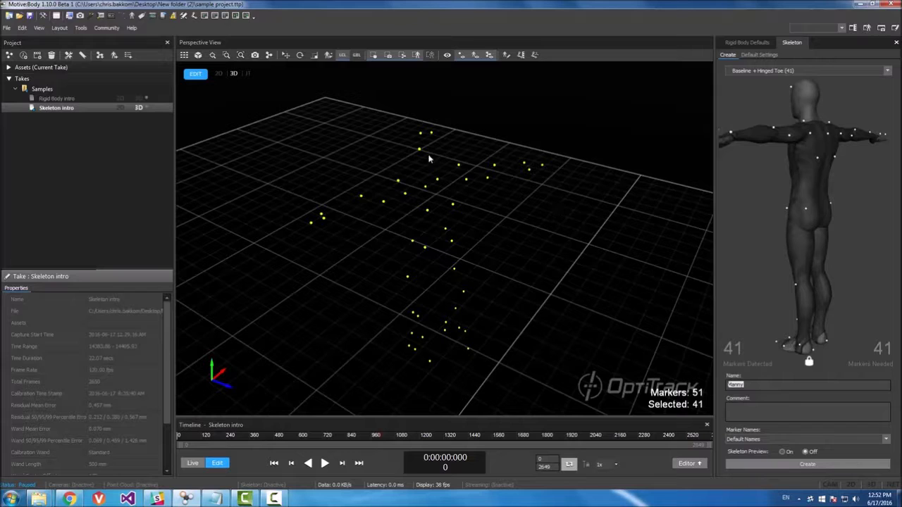
right_click_drag(556, 162, 651, 224)
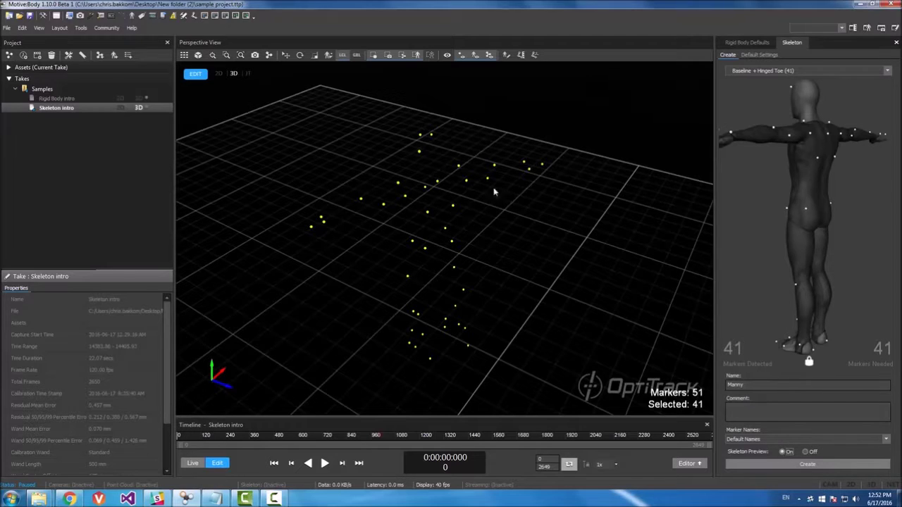
right_click_drag(449, 197, 471, 406)
right_click_drag(499, 352, 441, 348)
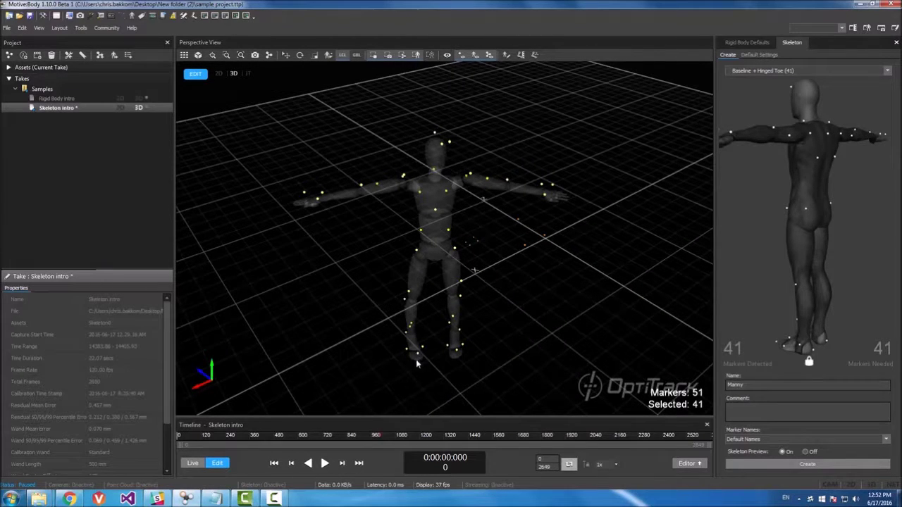
right_click_drag(427, 364, 408, 301)
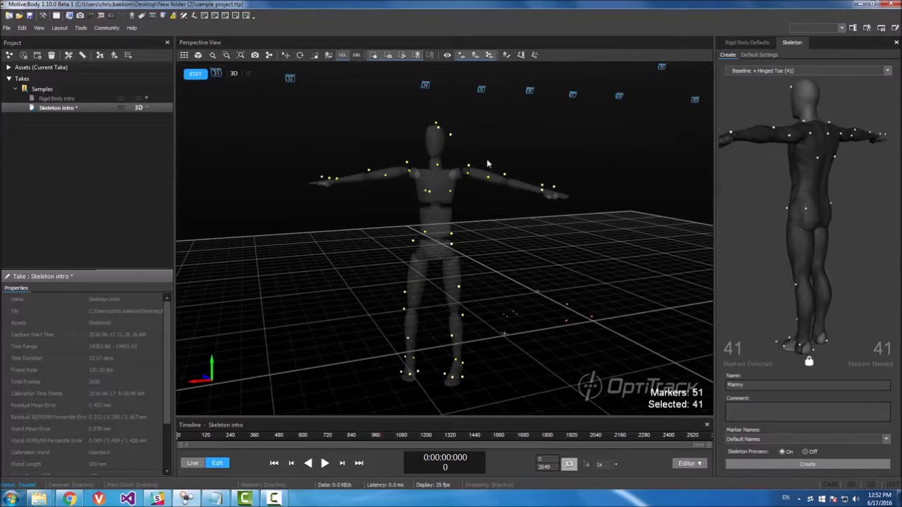
right_click_drag(487, 162, 476, 162)
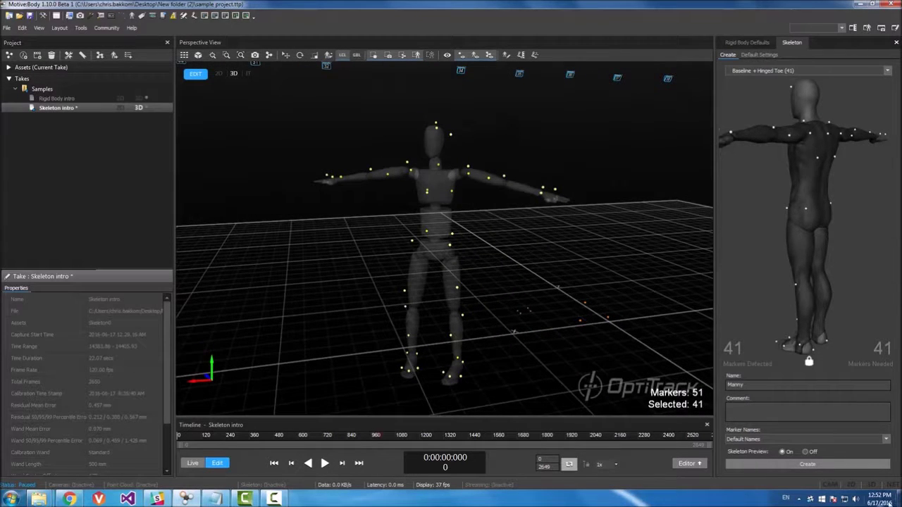
left_click(801, 466)
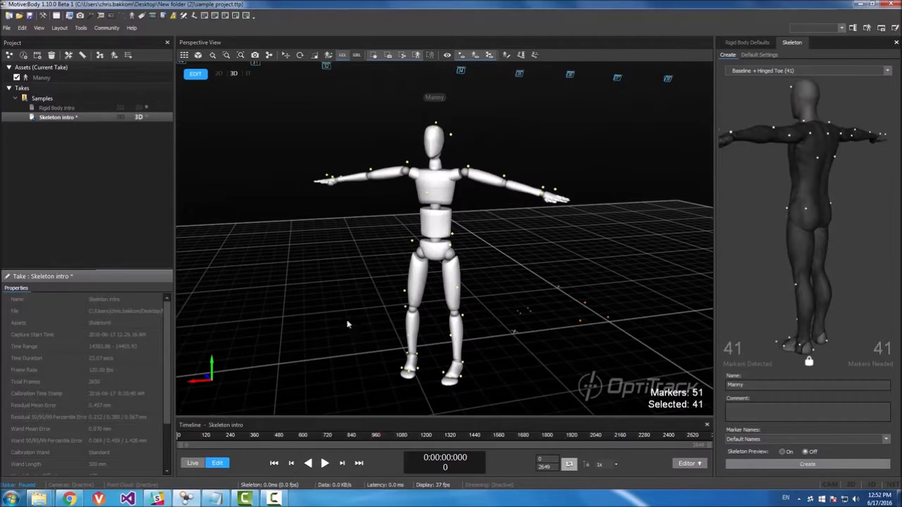
Step: Play the take and scrub the timeline to frame 720 to check the skeleton against the markers
left_click(324, 463)
left_click_drag(288, 438, 326, 438)
right_click_drag(422, 208, 461, 229)
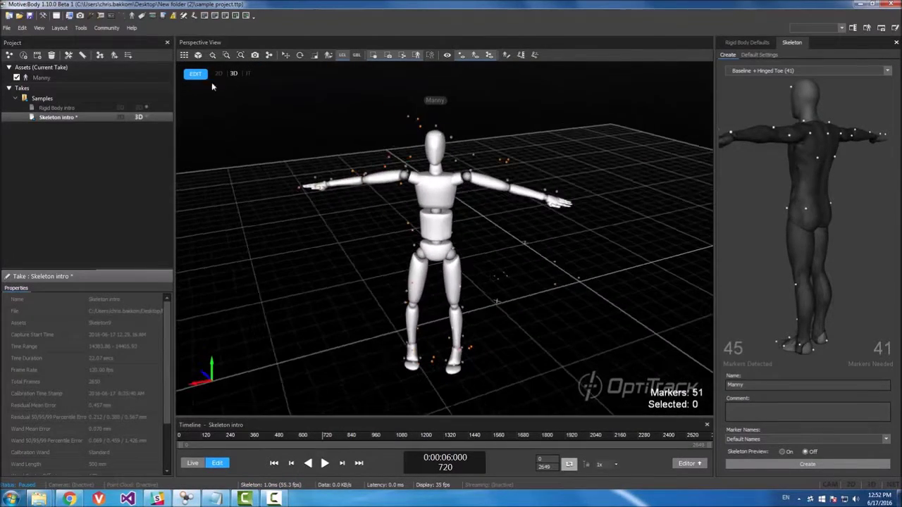
Step: Reconstruct and auto-label the Skeleton intro take from its 2D data, overwriting the previous 3D data, and return the take to 3D
left_click(121, 117)
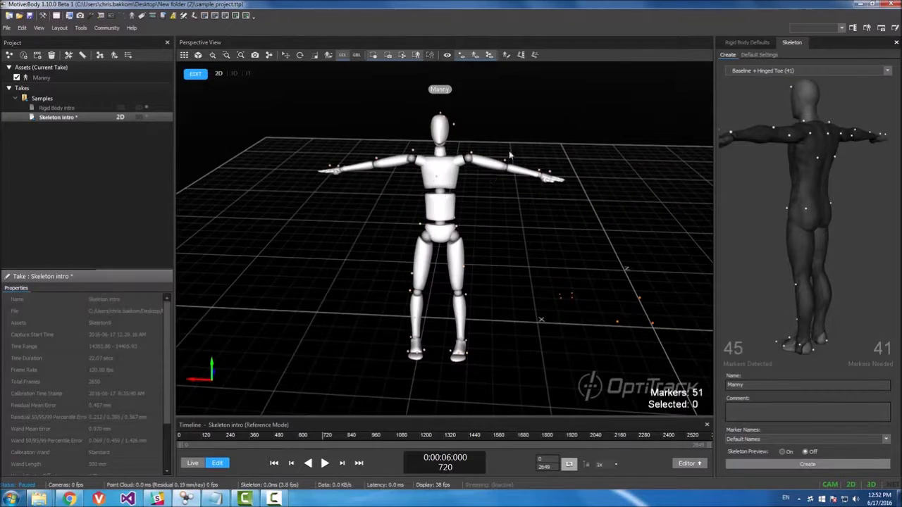
right_click(88, 119)
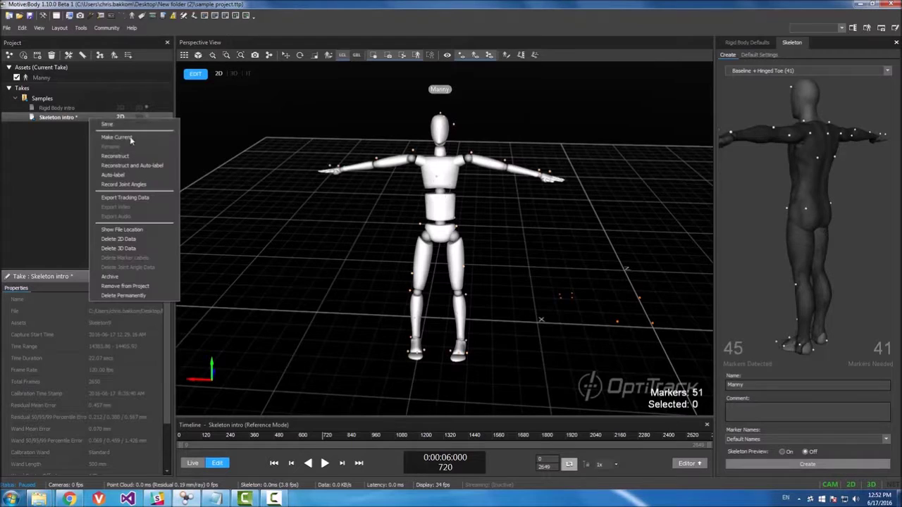
left_click(154, 168)
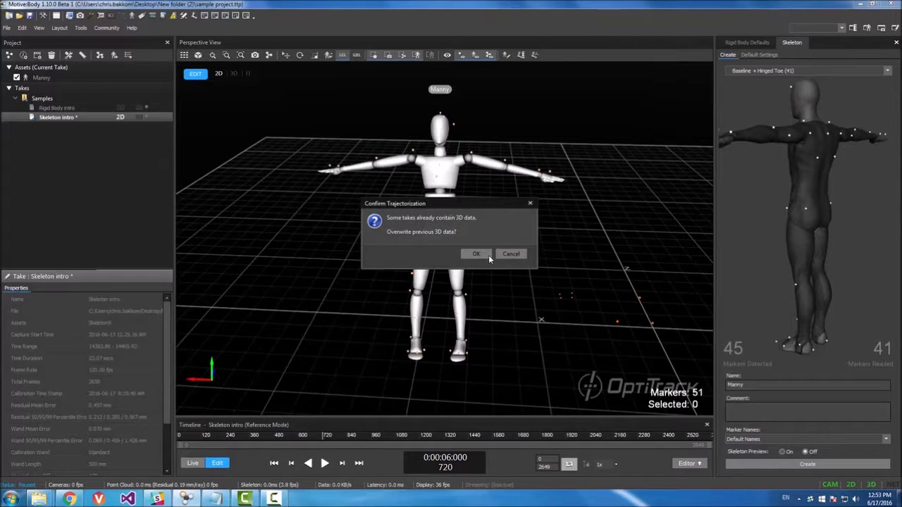
left_click(488, 255)
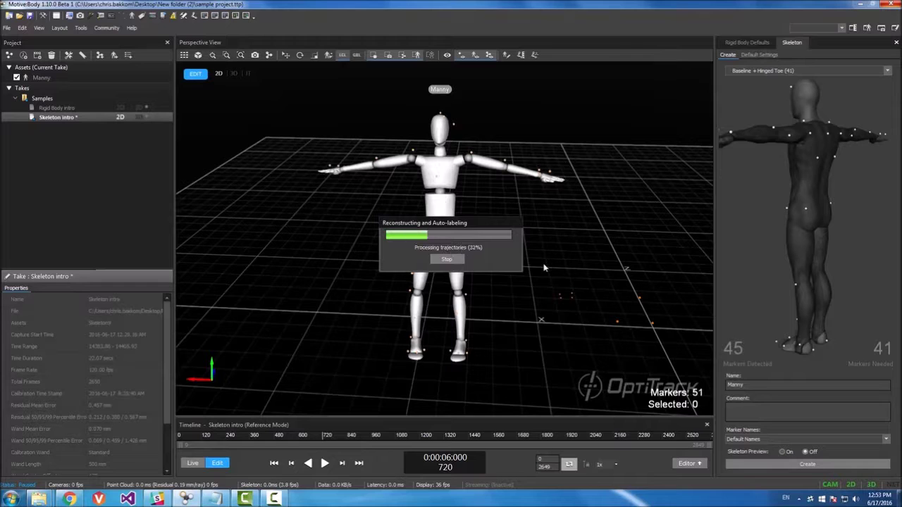
right_click_drag(547, 209, 525, 205)
left_click(122, 118)
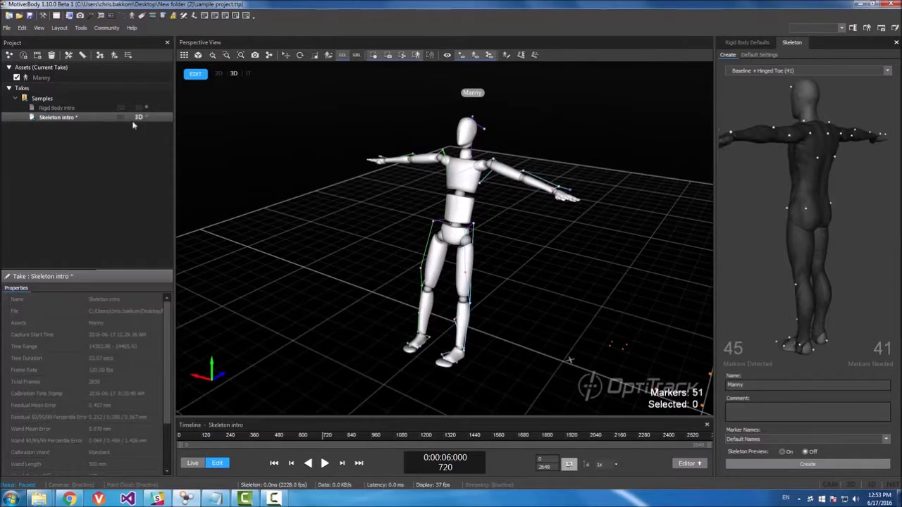
left_click(143, 118)
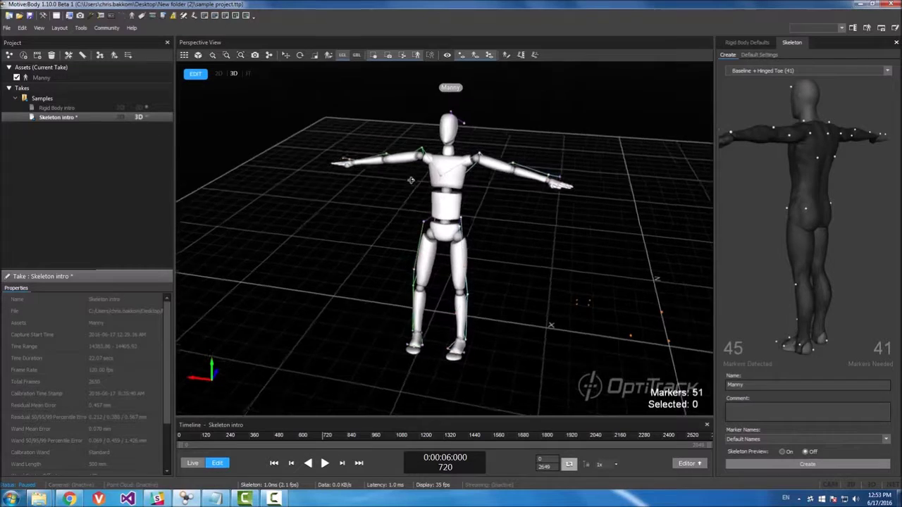
Step: Hide the skeleton figure, inspect the labelled markers and their connecting lines, and show the figure again
right_click_drag(486, 186, 474, 186)
left_click(476, 59)
right_click_drag(536, 123, 534, 152)
right_click_drag(518, 188, 407, 185)
right_click_drag(465, 213, 423, 219)
scroll(423, 219, "up", 5)
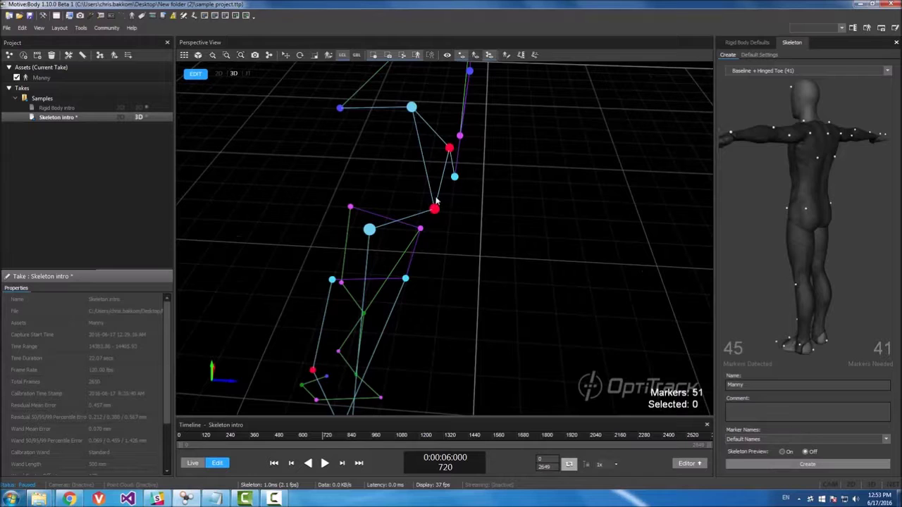
right_click_drag(457, 222, 508, 213)
scroll(486, 219, "down", 6)
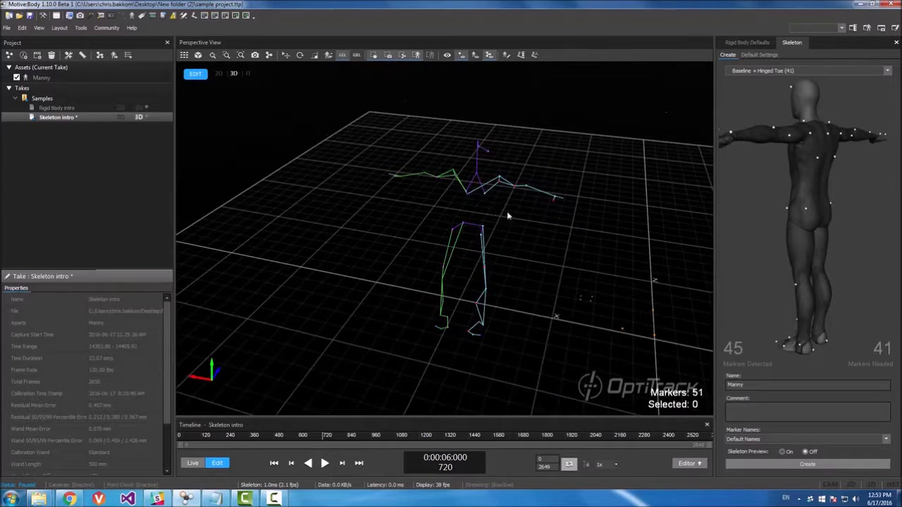
left_click(475, 55)
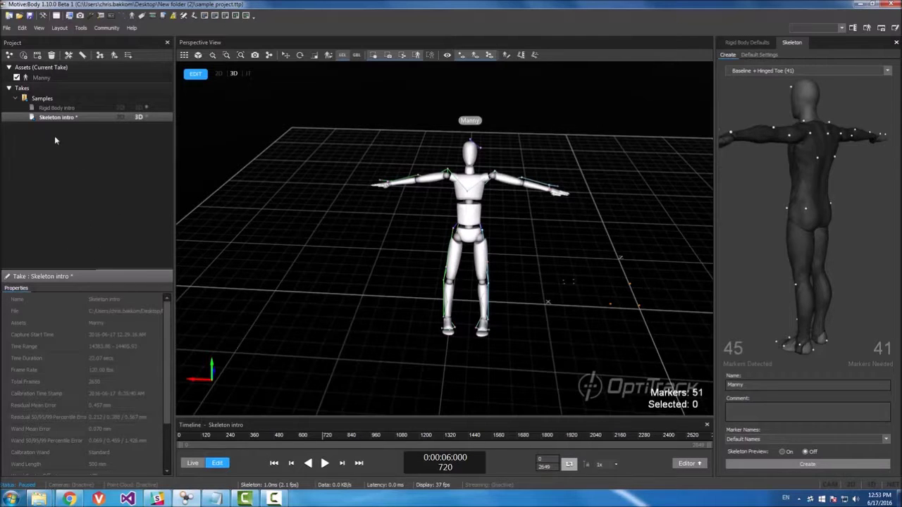
Step: Select the Manny skeleton asset to view its display properties and open the default skeleton settings
left_click(43, 78)
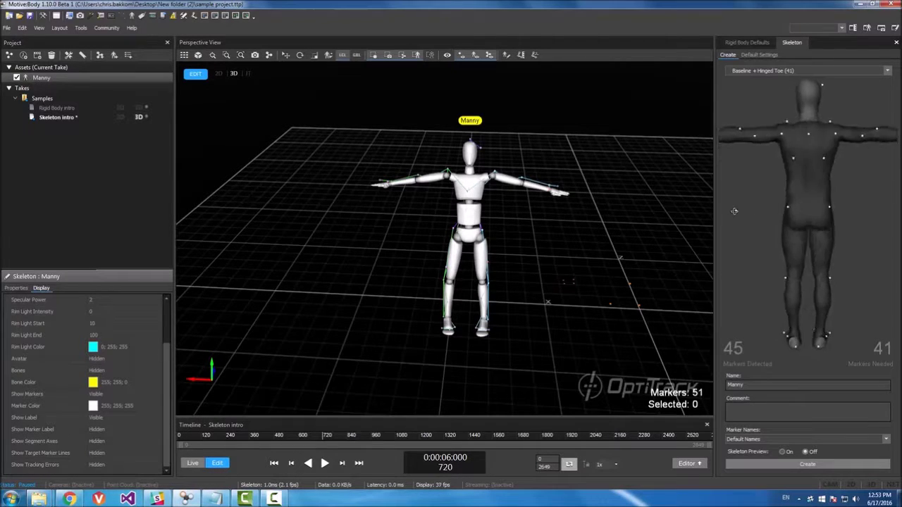
left_click(757, 55)
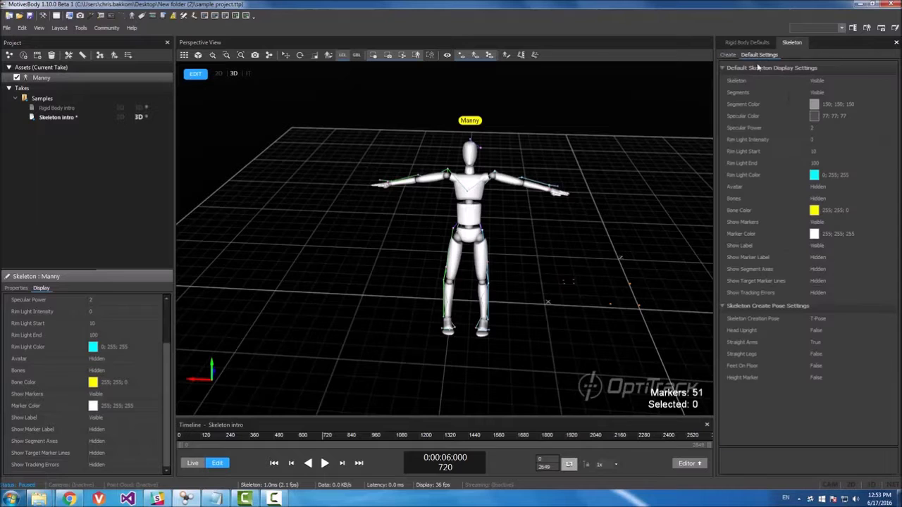